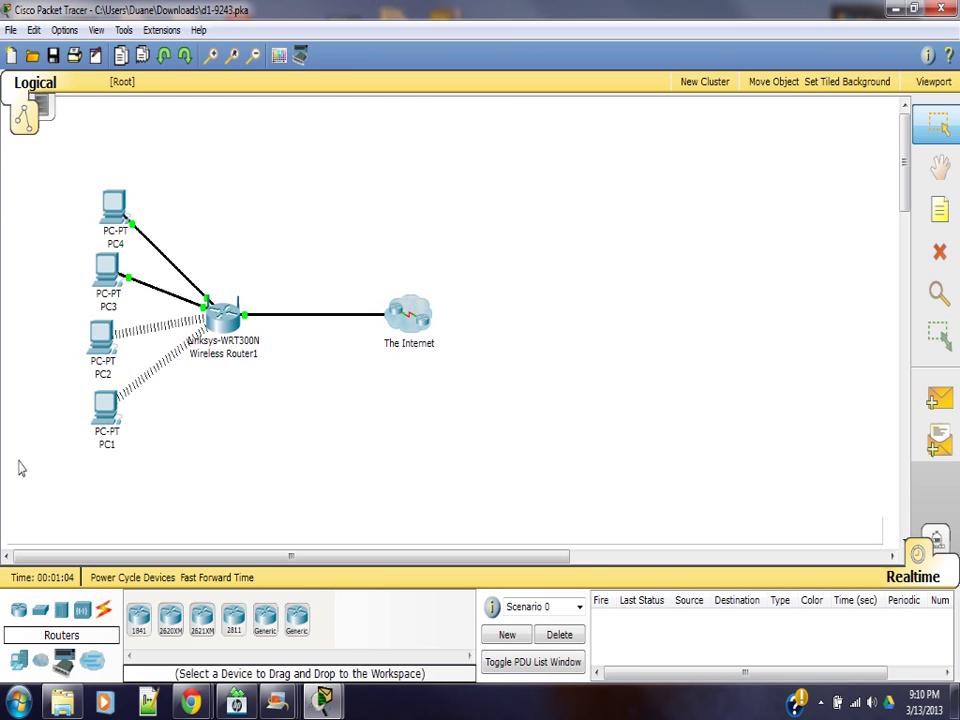
Step: Open PC1's device window from its icon in the Logical workspace
left_click(105, 405)
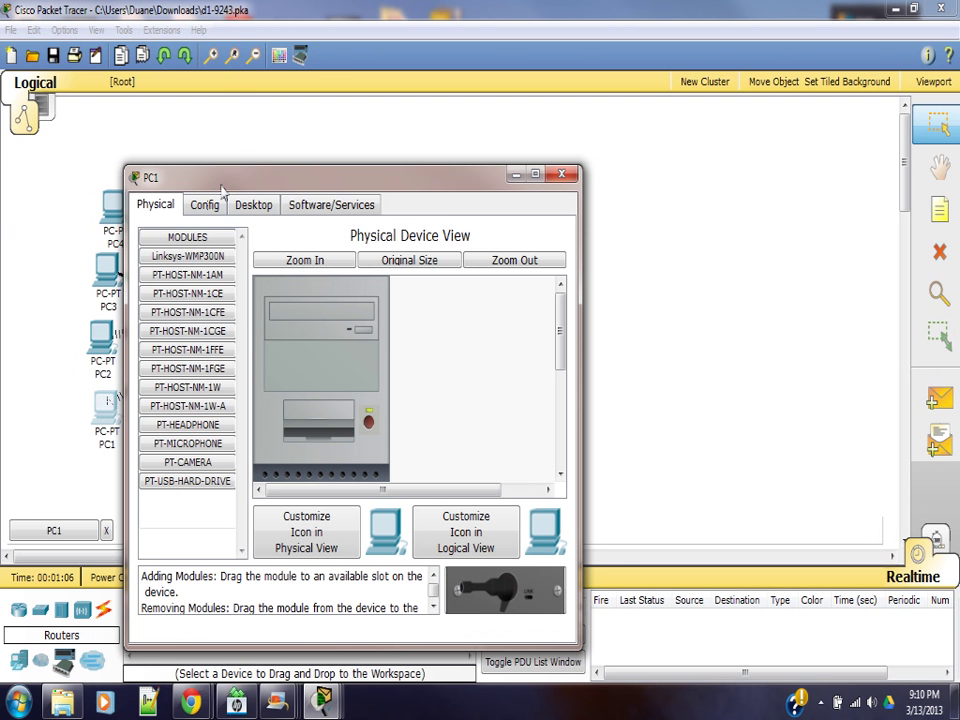
Step: Place PC2's and PC1's windows side by side with the main window minimized, PC2 showing Desktop
left_click_drag(280, 177, 640, 148)
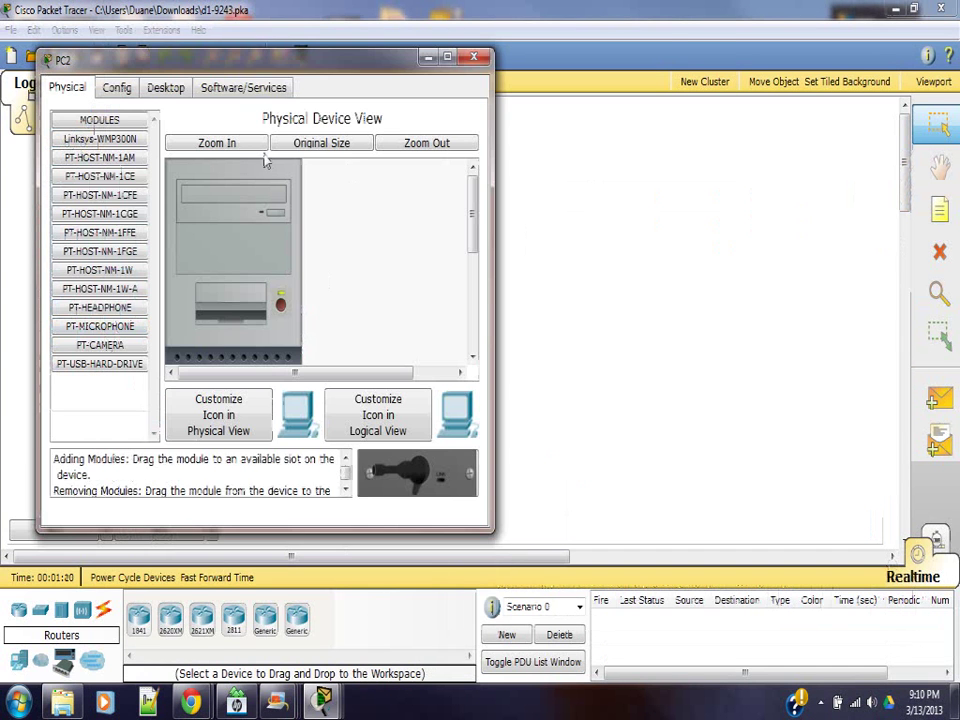
left_click_drag(190, 60, 186, 147)
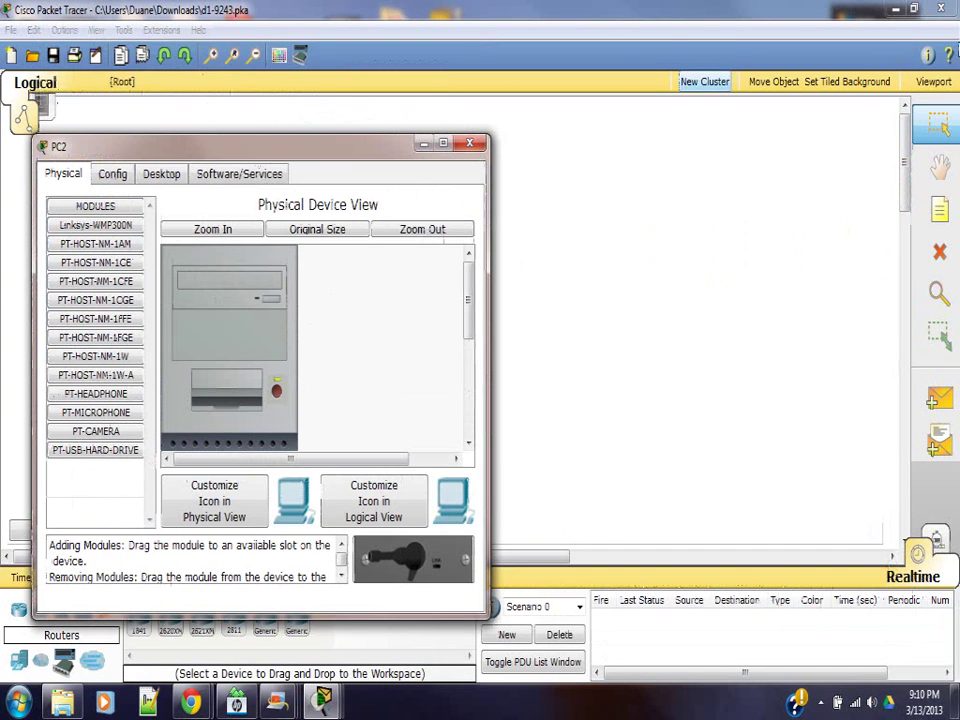
left_click(893, 10)
left_click_drag(678, 171, 682, 145)
left_click_drag(315, 144, 298, 123)
left_click_drag(592, 140, 572, 124)
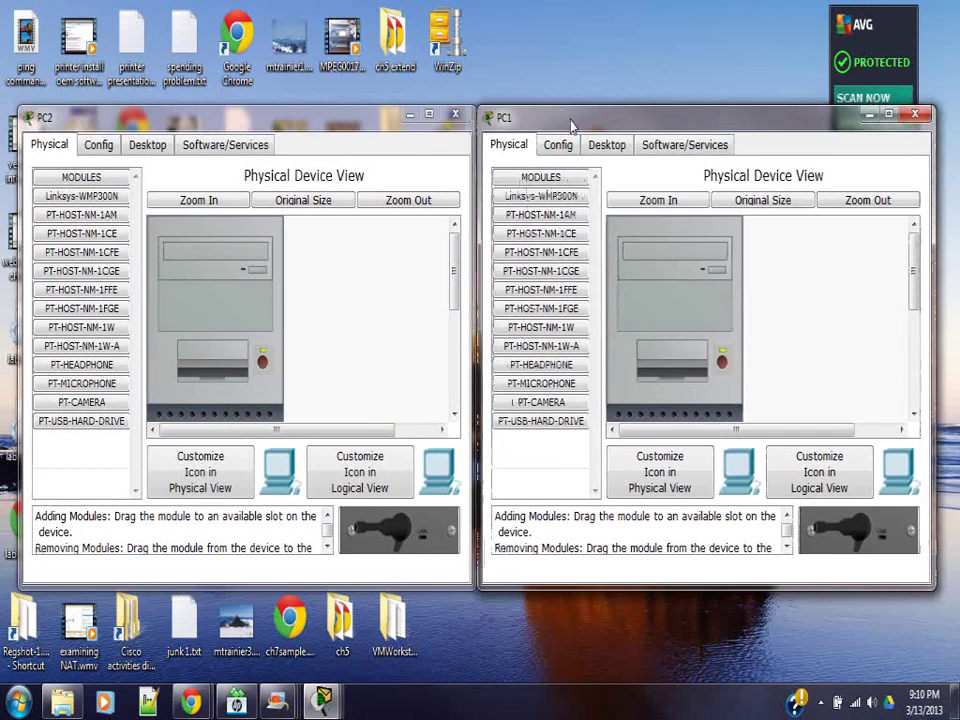
left_click(147, 144)
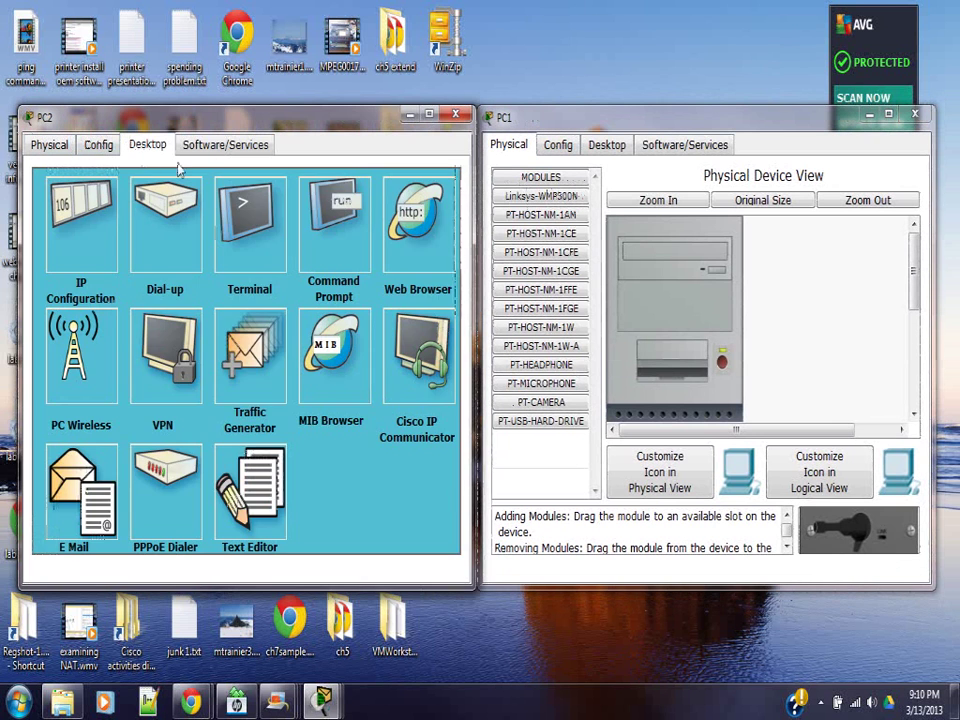
Step: Start typing 'ping ciscolearn.more.com' in PC2's command prompt, correcting typos along the way
left_click(336, 220)
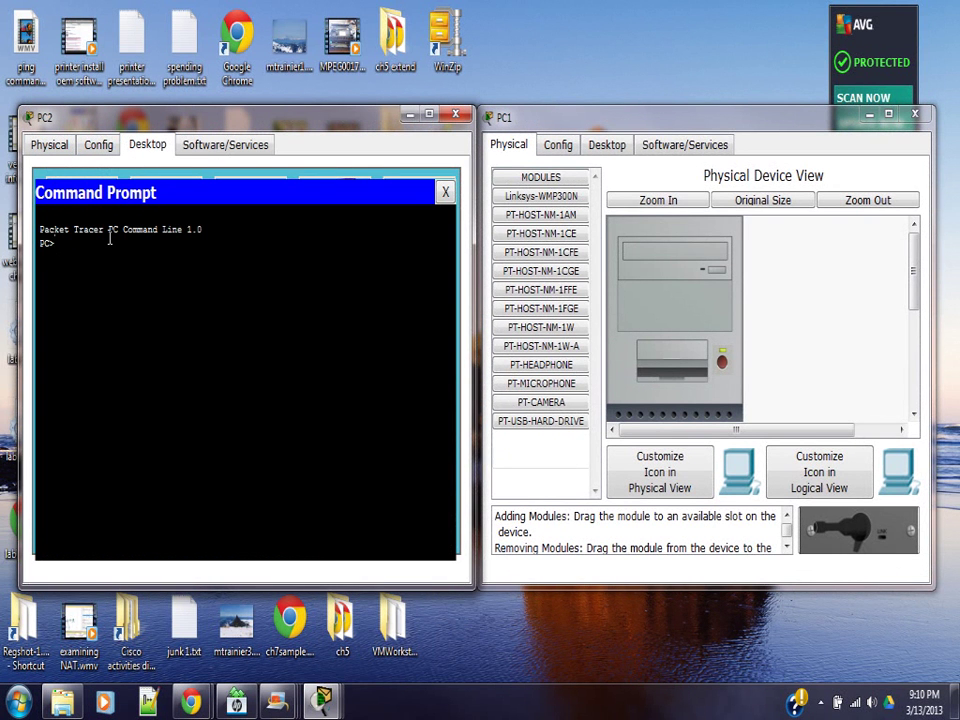
type("ping ciscolearn")
key("BackSpace")
key("BackSpace")
type("earn.cmo")
key("BackSpace")
key("BackSpace")
key("BackSpace")
type("more.com")
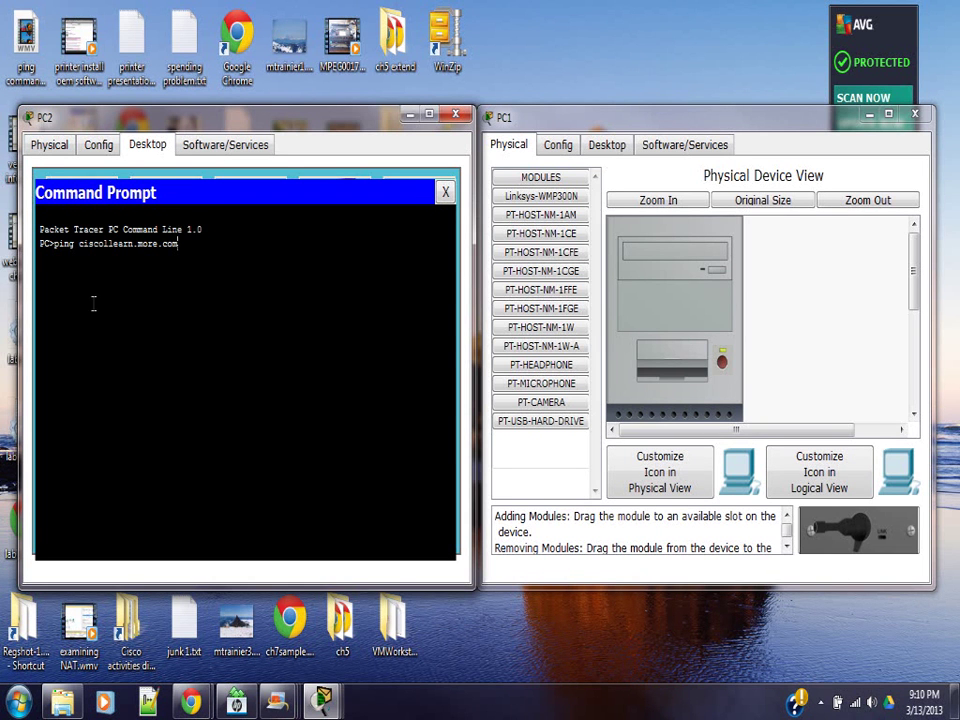
Step: Fix the hostname spelling and run 'ping ciscolearn.more.com' from PC2
left_click_drag(108, 229, 112, 250)
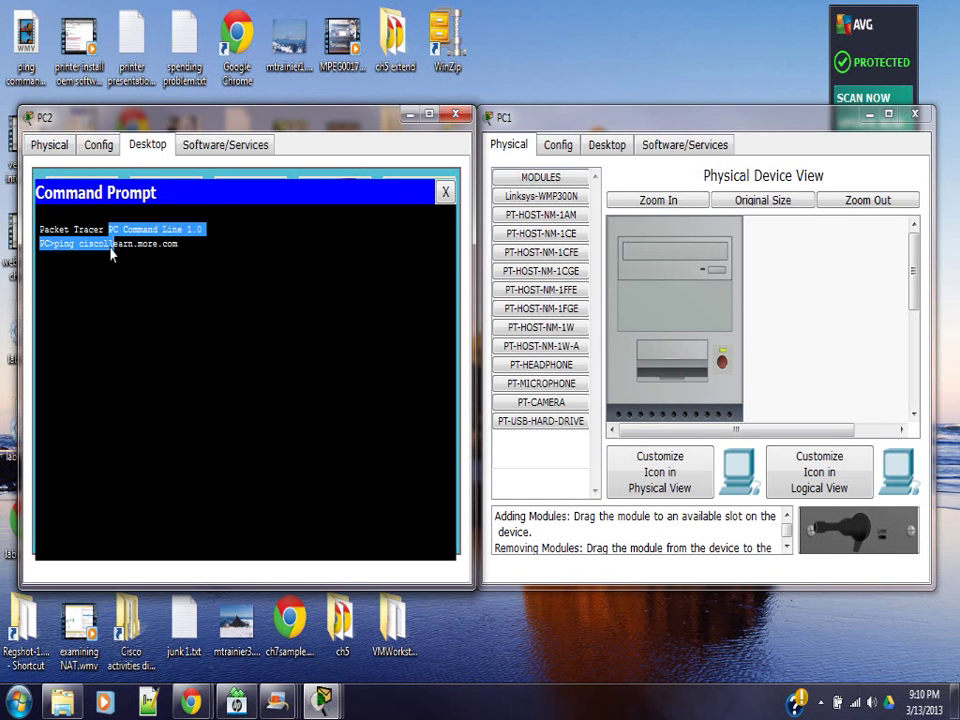
left_click(144, 285)
key("BackSpace")
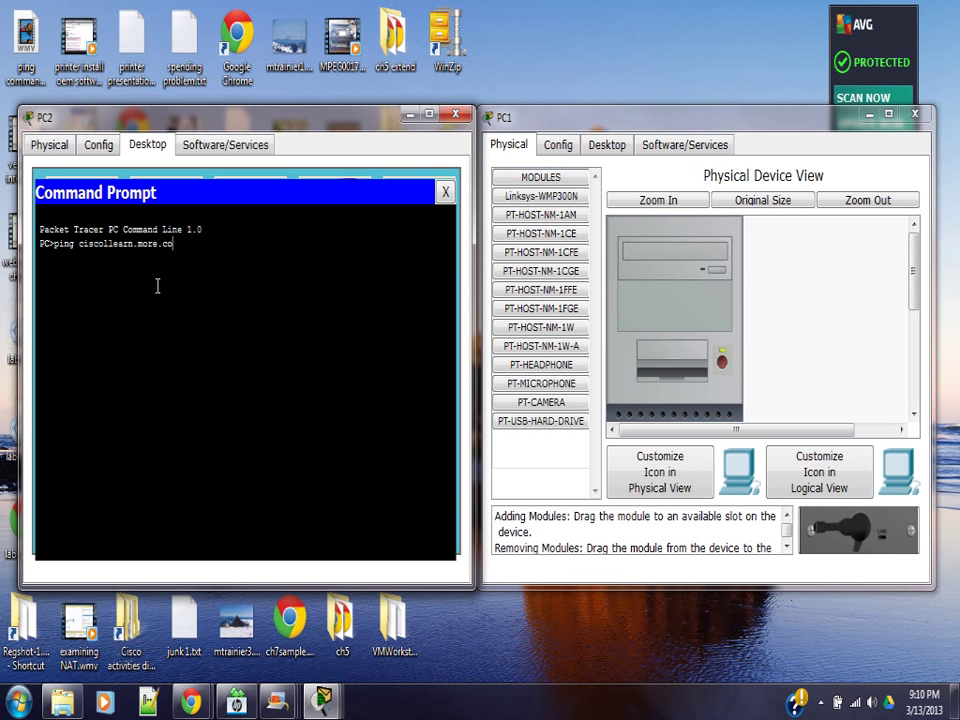
key("BackSpace")
key("BackSpace")
key("BackSpace")
key("BackSpace")
key("BackSpace")
key("BackSpace")
key("BackSpace")
key("BackSpace")
key("BackSpace")
key("BackSpace")
key("BackSpace")
key("BackSpace")
key("BackSpace")
type("learn")
key("BackSpace")
key("BackSpace")
key("BackSpace")
key("BackSpace")
type("learn.more.com")
key("Return")
left_click(563, 147)
Step: Ping ciscolearn.more.com from PC1 (3 of 4 replies from 192.15.2.10) and close PC2's prompt
left_click(604, 148)
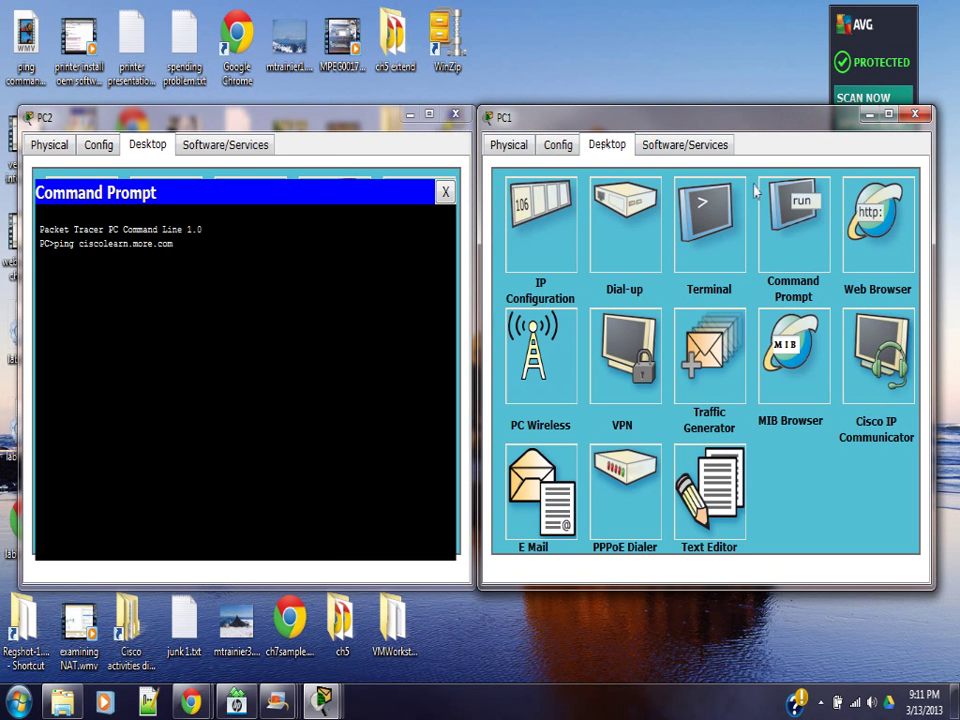
left_click(795, 210)
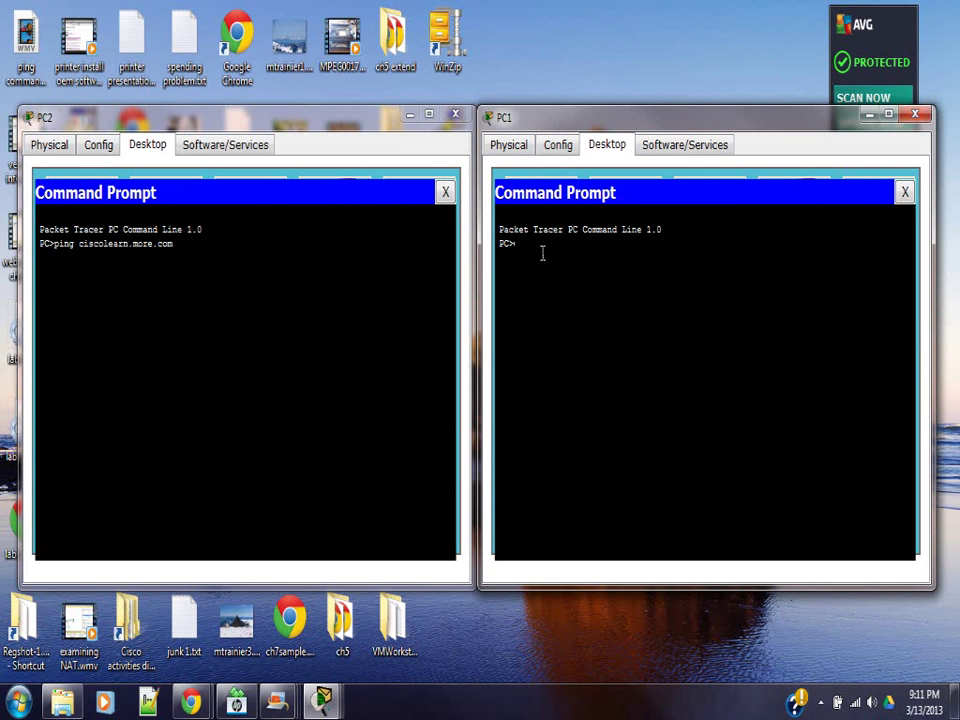
type("ping ciscolearn.more.com")
key("Return")
key("Return")
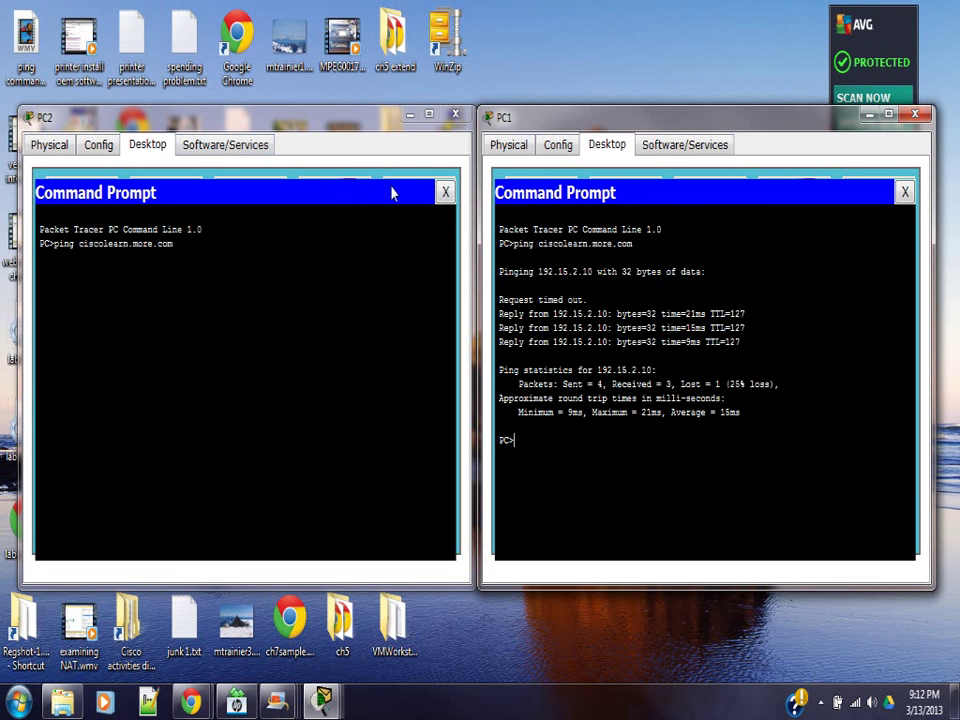
left_click(445, 191)
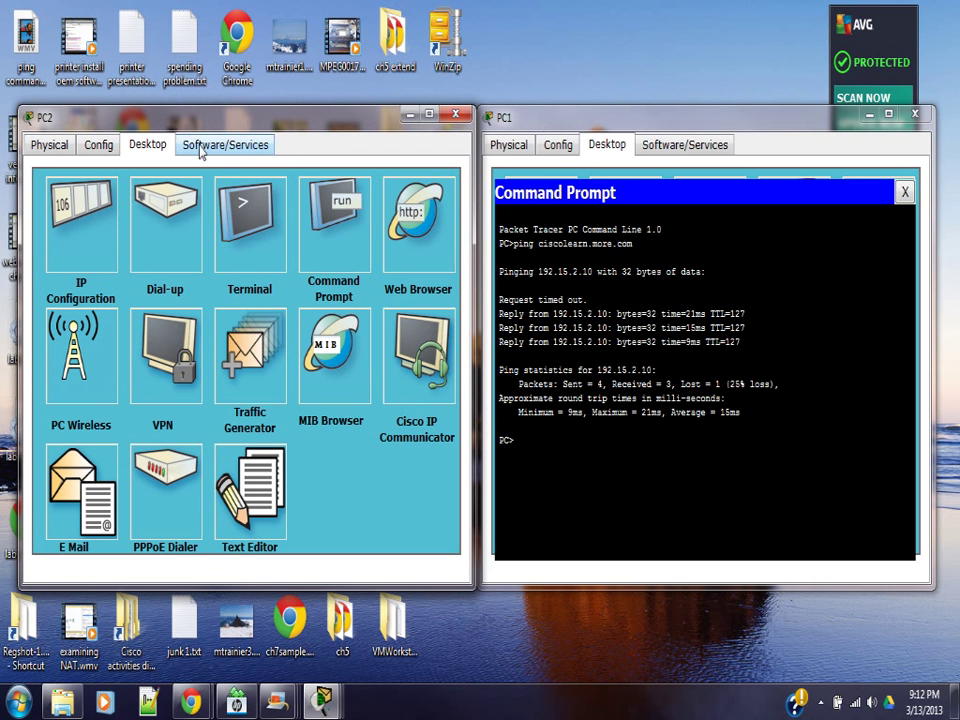
Step: Ping 192.15.2.10 directly from PC2's reopened command prompt, receiving all four replies
left_click(334, 210)
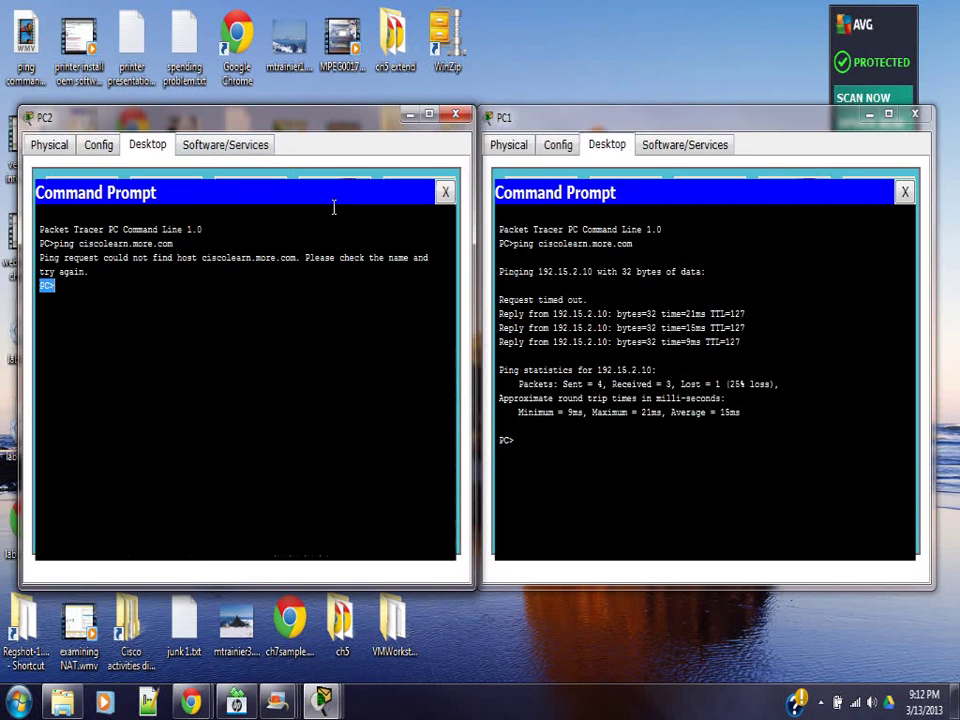
left_click(71, 285)
type("ping 19")
type("2.15.2.10")
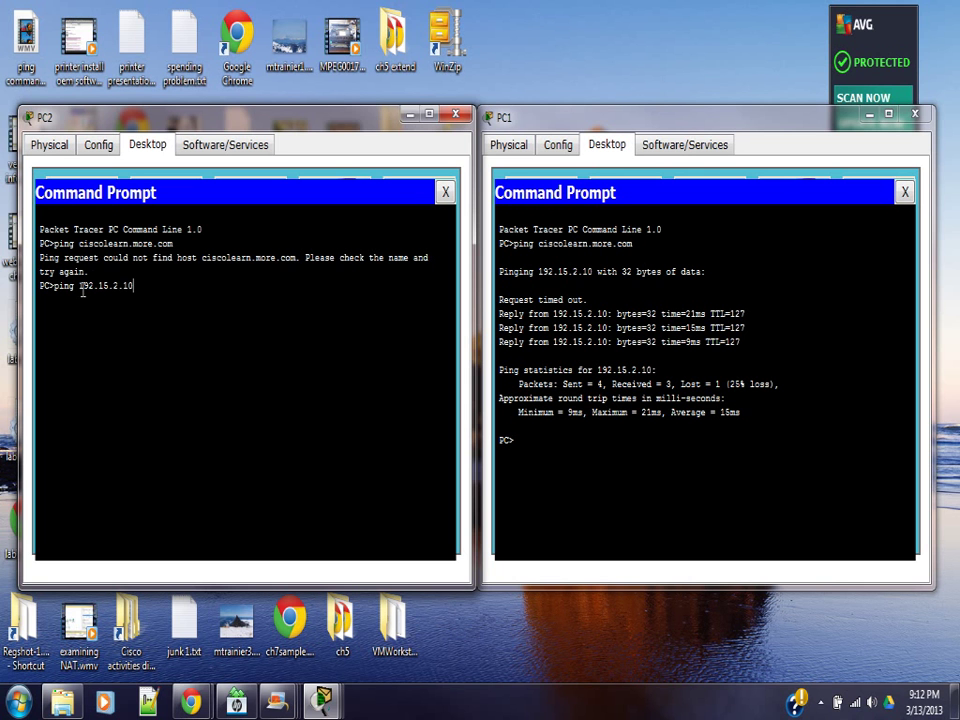
key("Return")
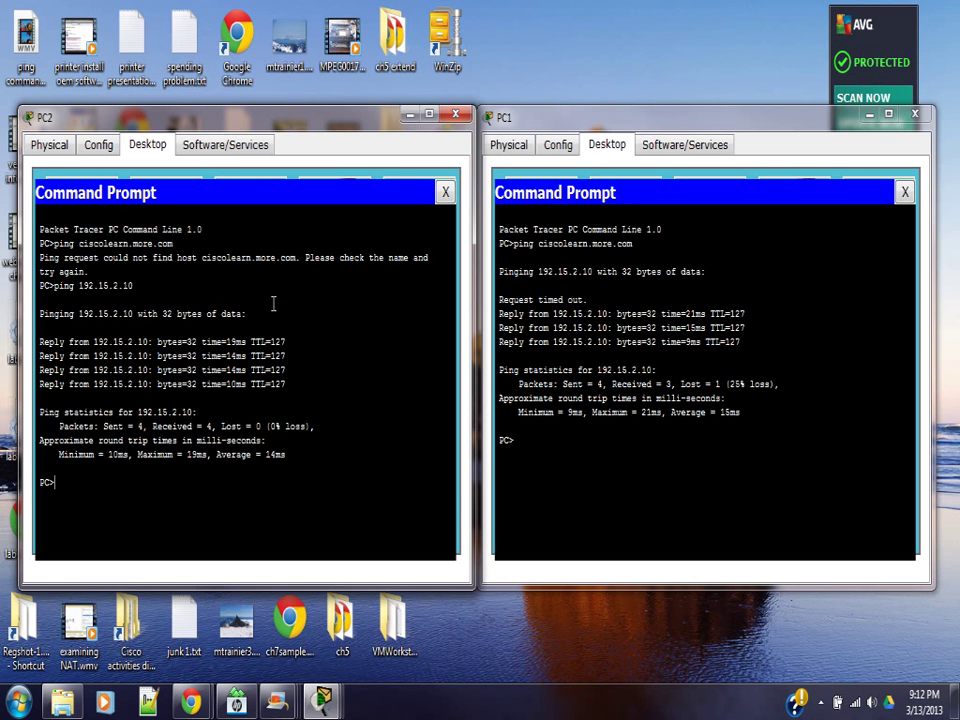
Step: Compare both PCs' Config settings and change PC2's DNS server from 191.15.2.5 to 192.15.2.5
left_click(96, 145)
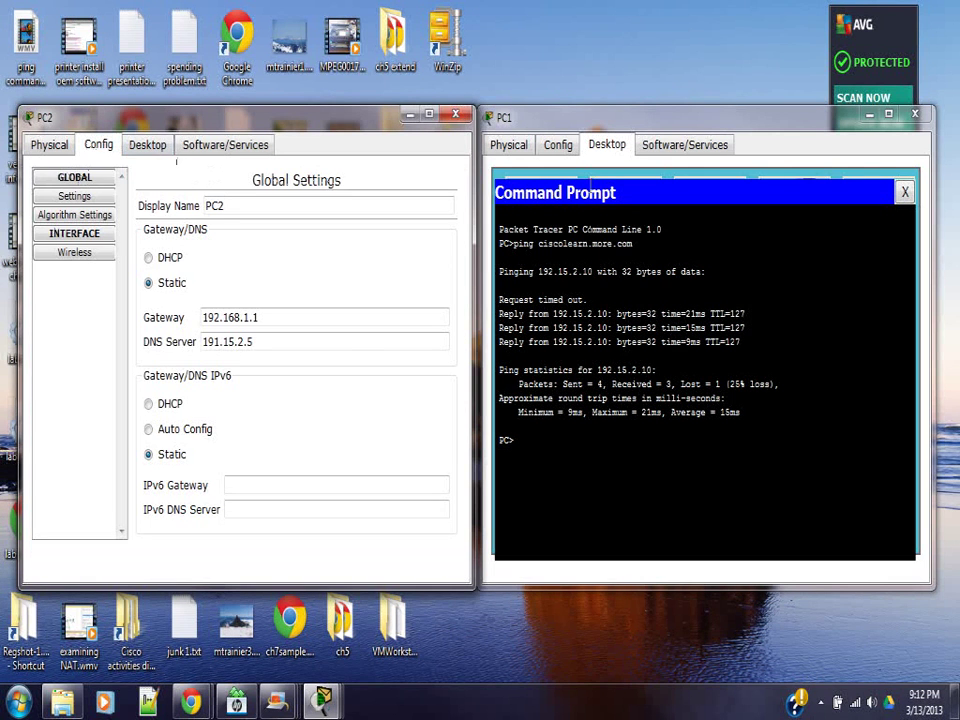
left_click(557, 145)
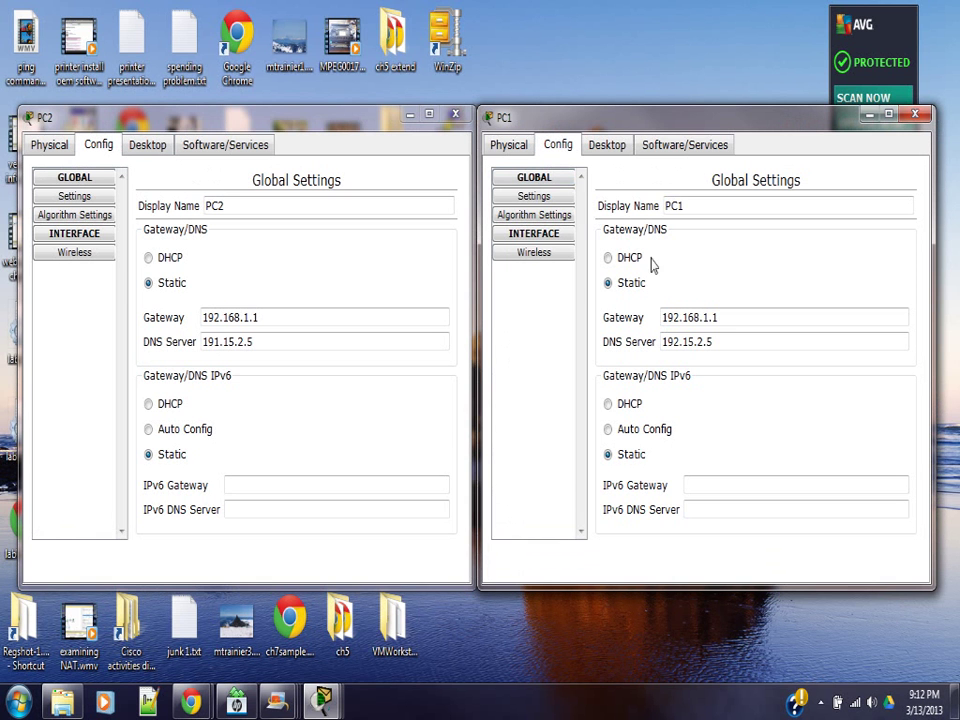
left_click(711, 341)
left_click(212, 341)
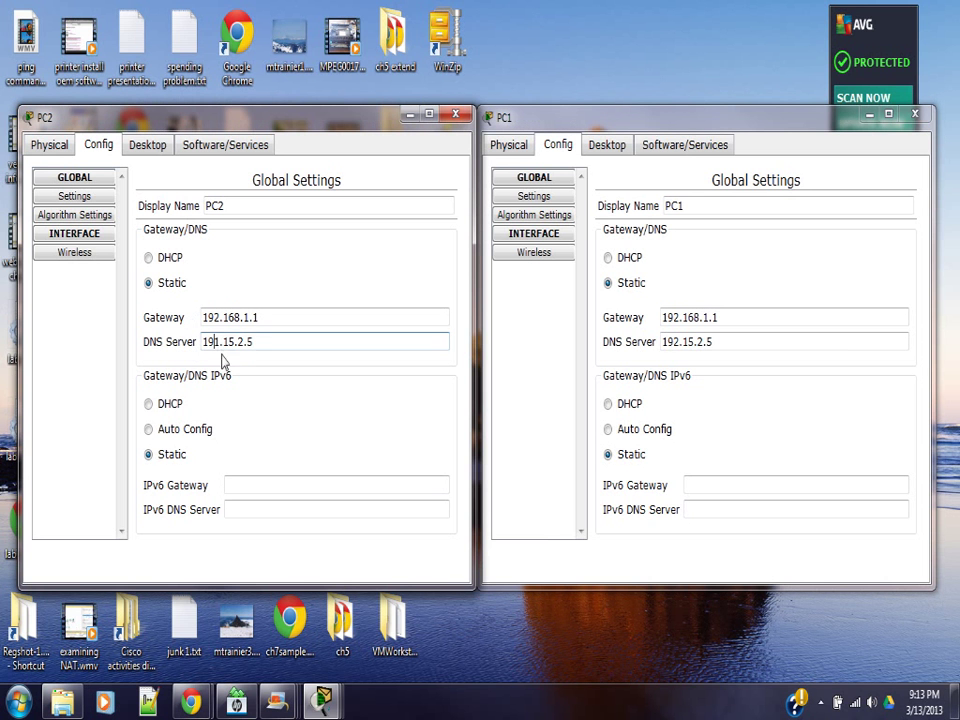
key("Delete")
type("2")
left_click(136, 144)
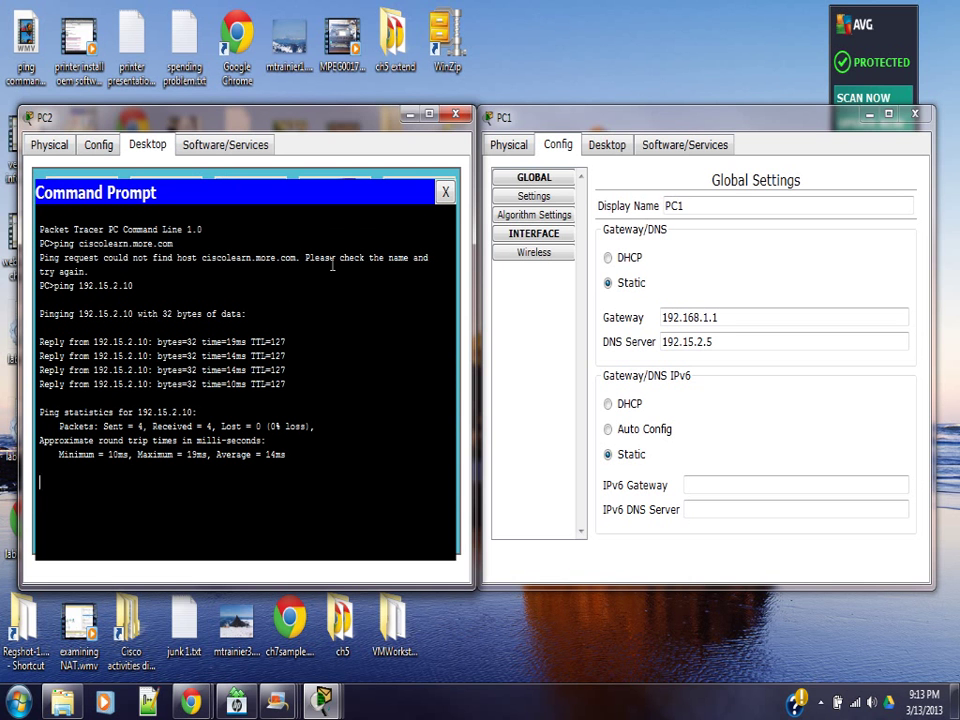
Step: Rerun 'ping ciscolearn.more.com' on PC2, now getting 4 replies from 192.15.2.10, then close the prompt
key("Up")
key("Up")
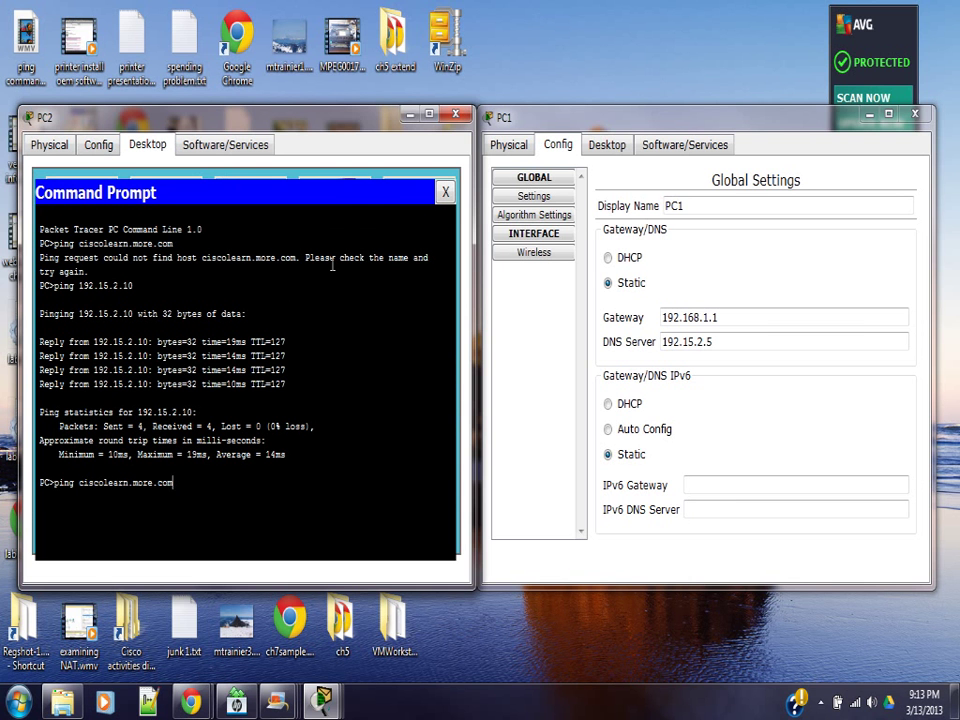
key("Return")
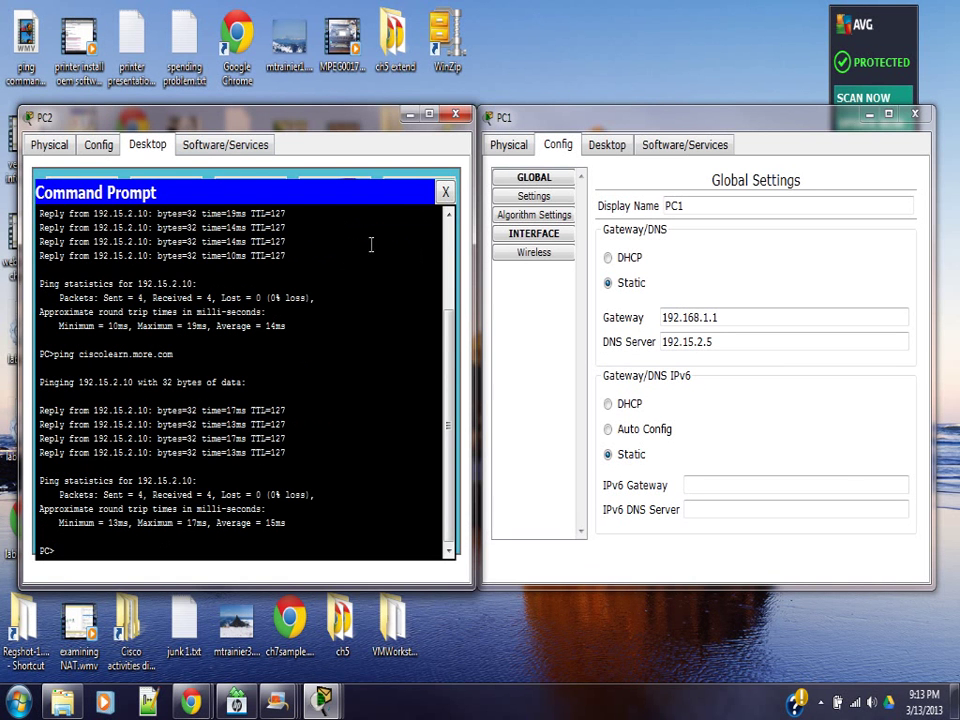
left_click(446, 191)
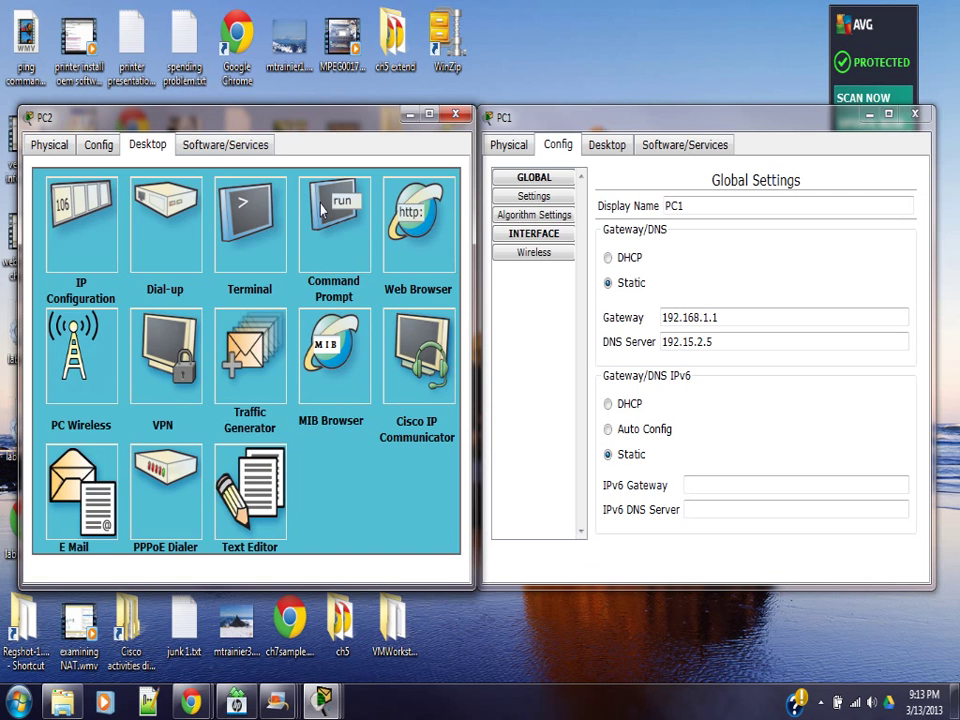
Step: Load ciscolearn.more.com in PC2's web browser
left_click(322, 208)
left_click(446, 191)
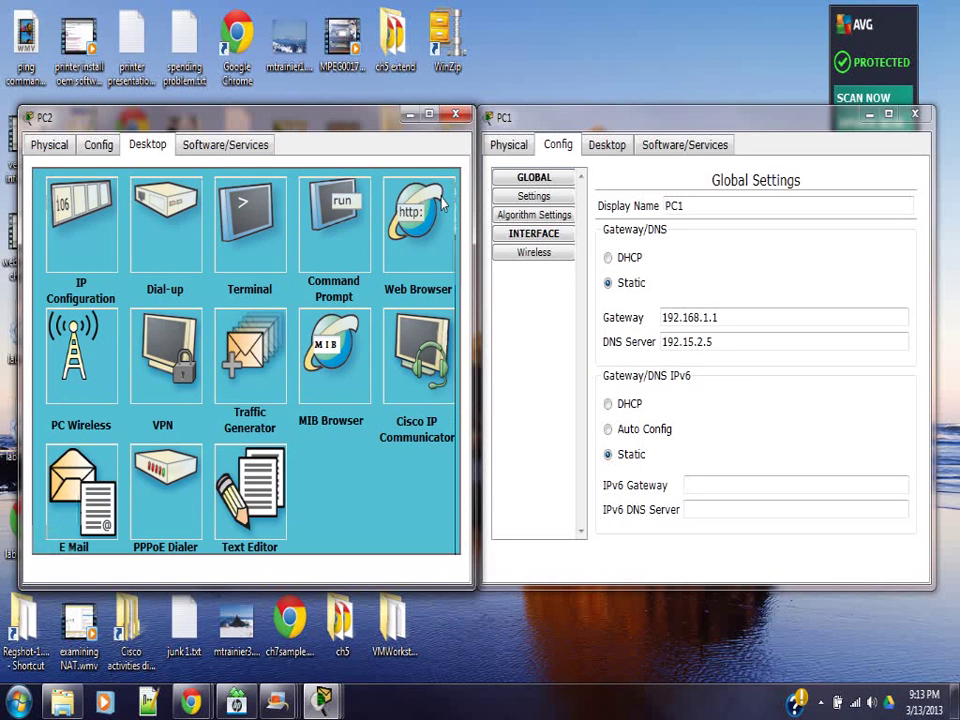
left_click(409, 213)
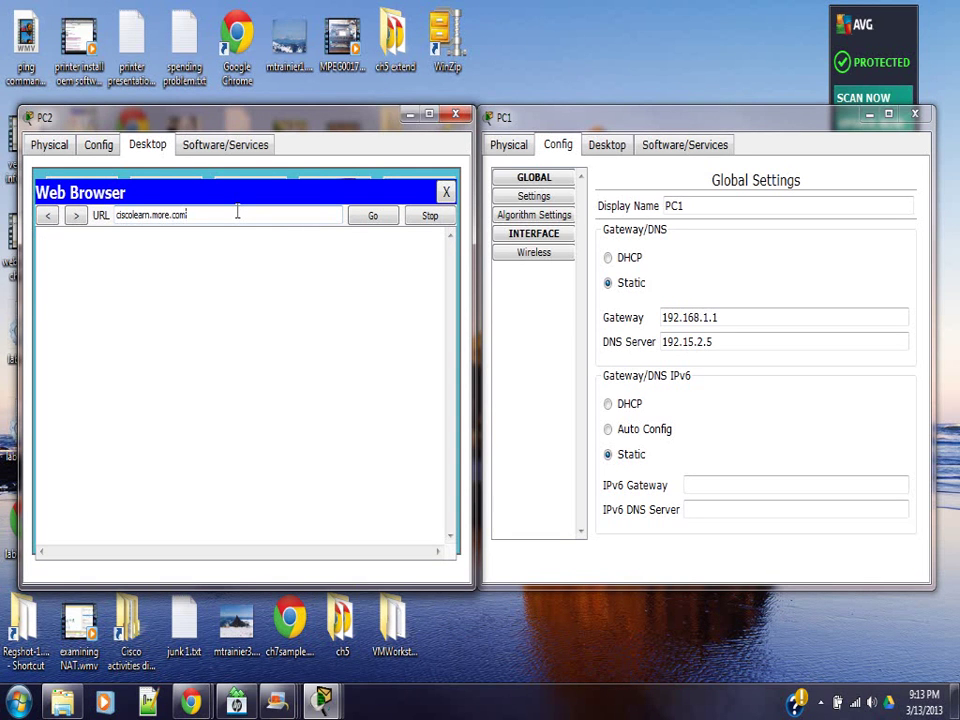
key("Return")
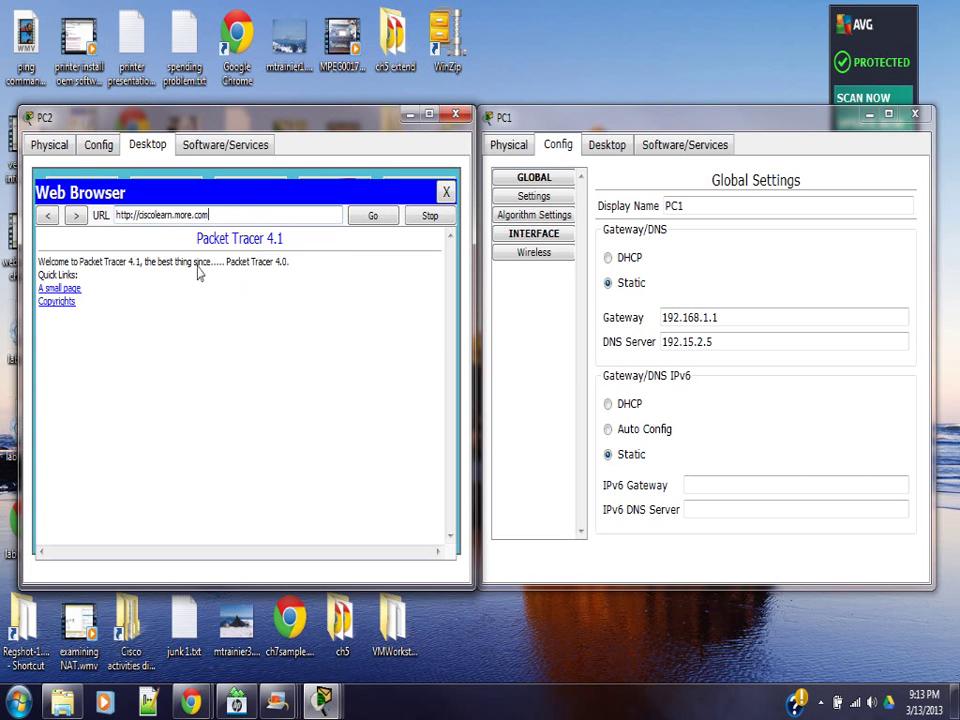
Step: Visit the 'A small page' link, go back, and open the Copyrights license page
left_click(50, 289)
left_click(45, 247)
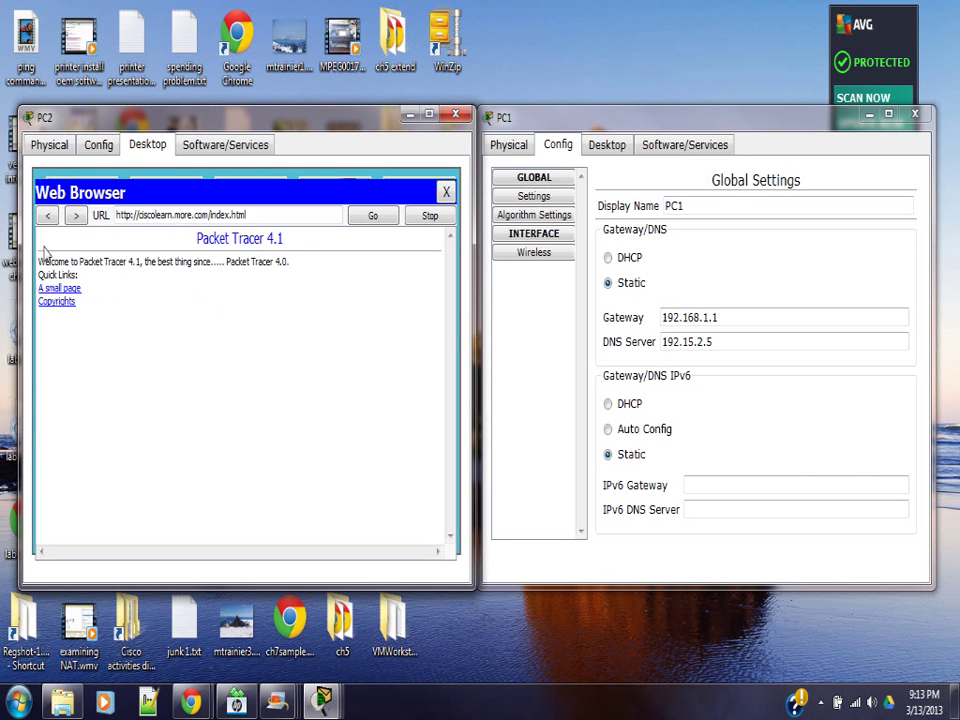
left_click(56, 302)
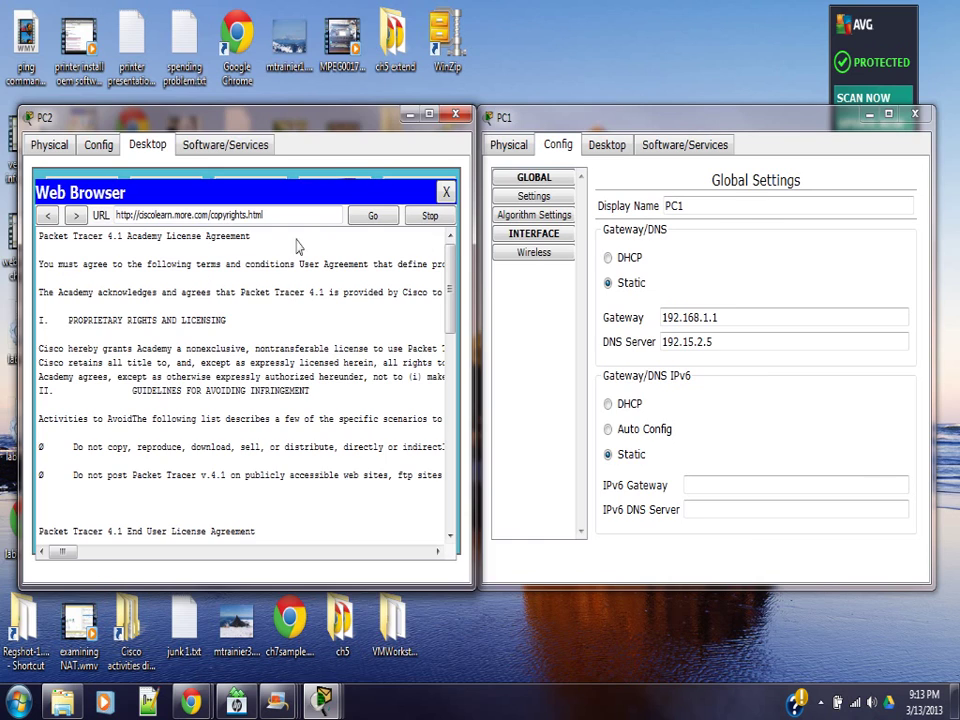
left_click_drag(222, 112, 255, 116)
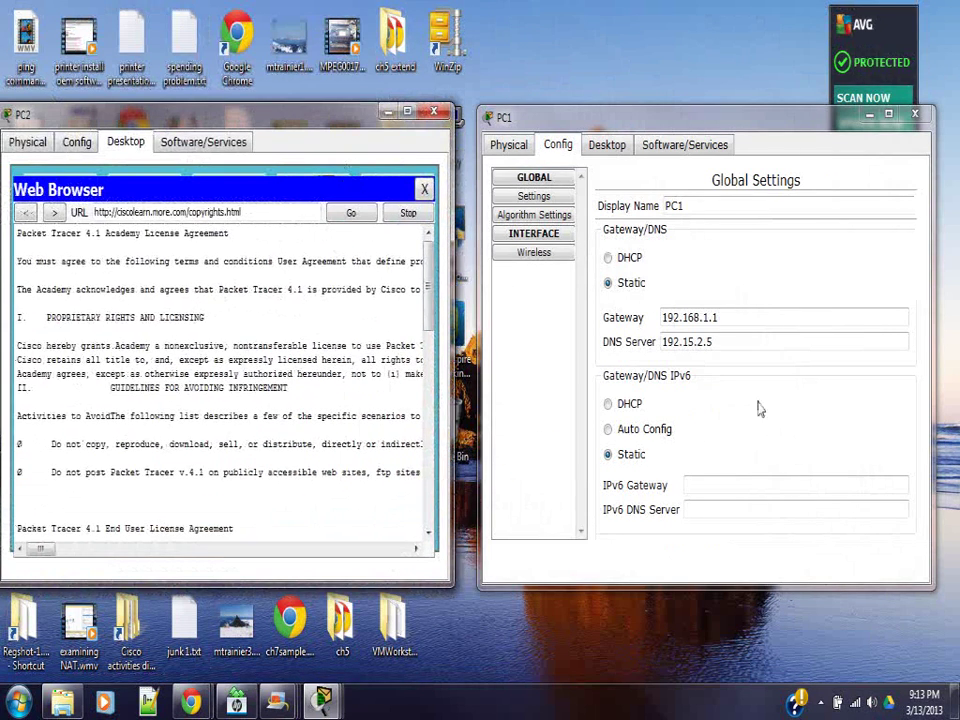